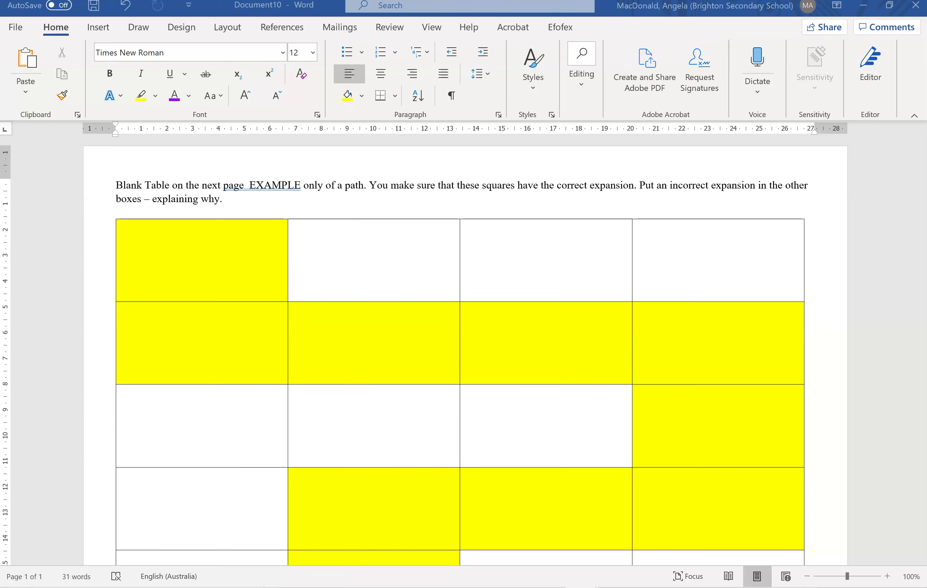
- Write 'A , B , C' in pink ink on the line just above the four-column yellow path table
{"action": "left_click", "coordinate": [923, 231]}
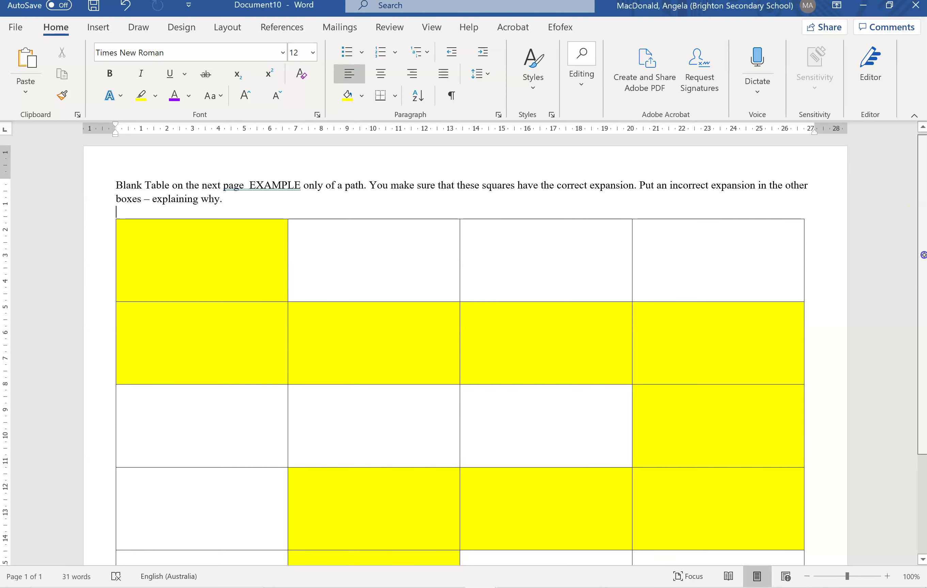
{"action": "left_click_drag", "start_coordinate": [921, 238], "coordinate": [920, 276]}
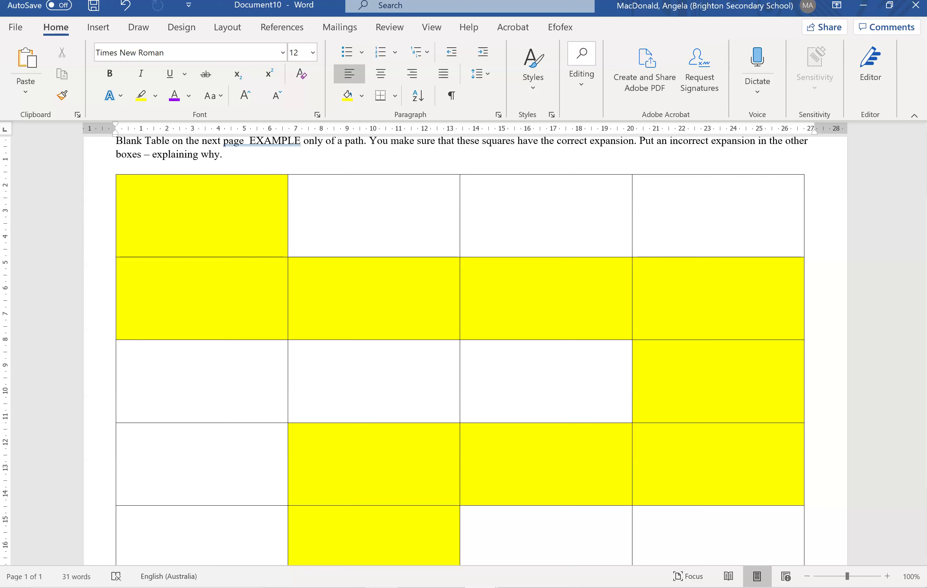
{"action": "left_click_drag", "start_coordinate": [292, 167], "coordinate": [316, 170]}
{"action": "mouse_move", "coordinate": [335, 155]}
{"action": "left_mouse_down"}
{"action": "mouse_move", "coordinate": [331, 166]}
{"action": "mouse_move", "coordinate": [353, 169]}
{"action": "left_mouse_up"}
{"action": "left_click_drag", "start_coordinate": [381, 154], "coordinate": [386, 164]}
{"action": "left_click_drag", "start_coordinate": [919, 231], "coordinate": [922, 215]}
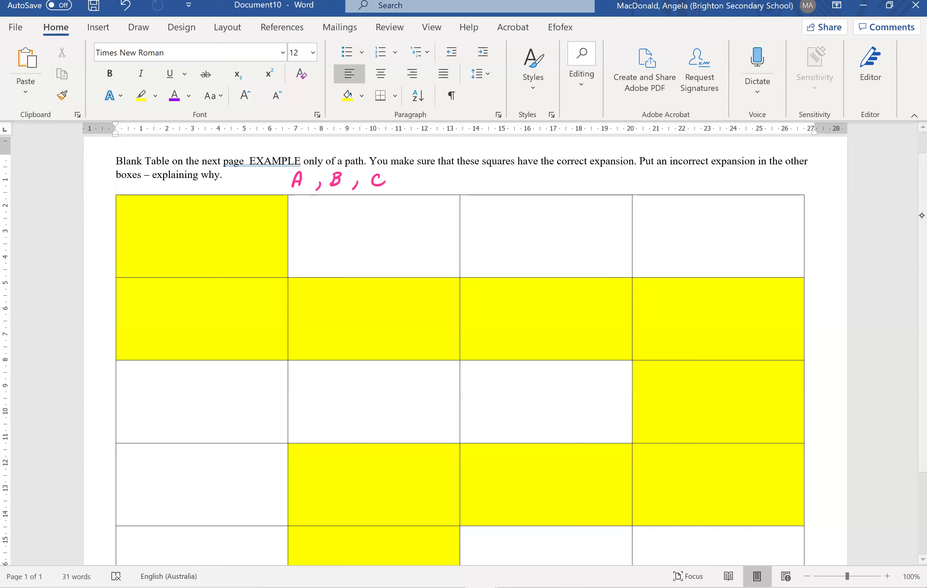
{"action": "scroll", "coordinate": [463, 350], "scroll_direction": "down", "scroll_amount": 2}
{"action": "scroll", "coordinate": [921, 247], "scroll_direction": "down", "scroll_amount": 1}
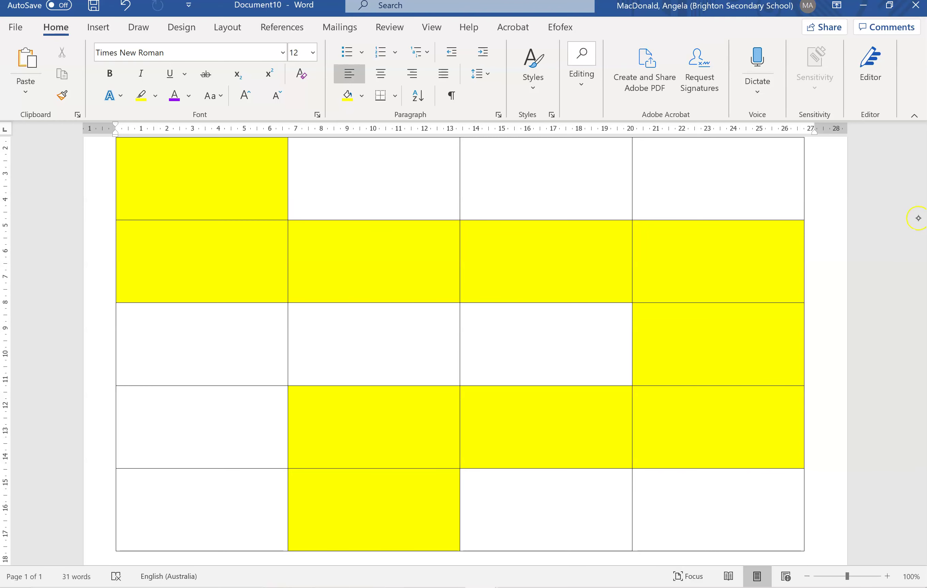
{"action": "scroll", "coordinate": [919, 228], "scroll_direction": "up", "scroll_amount": 1}
{"action": "scroll", "coordinate": [919, 219], "scroll_direction": "up", "scroll_amount": 1}
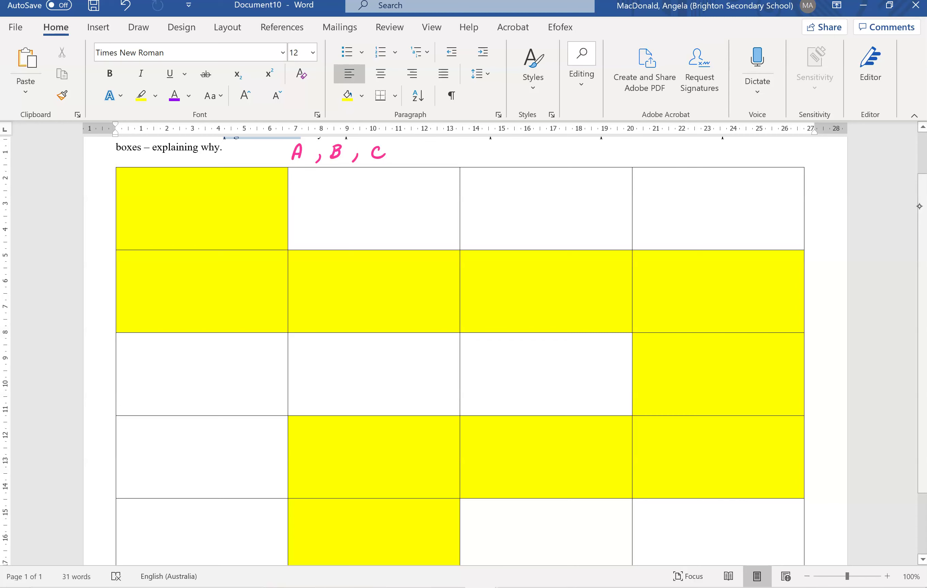
- Handwrite (x+3)(2x−7) in the top-left yellow cell
{"action": "mouse_move", "coordinate": [134, 183]}
{"action": "left_mouse_down"}
{"action": "mouse_move", "coordinate": [131, 195]}
{"action": "mouse_move", "coordinate": [146, 186]}
{"action": "mouse_move", "coordinate": [139, 194]}
{"action": "mouse_move", "coordinate": [156, 194]}
{"action": "left_mouse_up"}
{"action": "left_click_drag", "start_coordinate": [151, 189], "coordinate": [202, 193]}
{"action": "left_click_drag", "start_coordinate": [212, 189], "coordinate": [237, 194]}
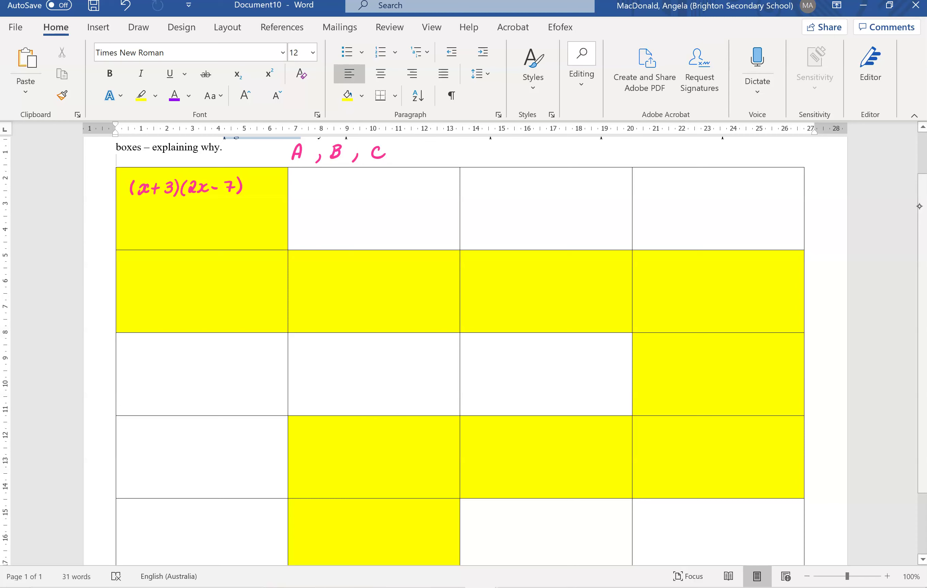
- Write x² below, draw arcs linking outer and inner terms, and jot −7x +6x beside
{"action": "mouse_move", "coordinate": [131, 221]}
{"action": "left_mouse_down"}
{"action": "mouse_move", "coordinate": [134, 230]}
{"action": "mouse_move", "coordinate": [149, 220]}
{"action": "left_mouse_up"}
{"action": "mouse_move", "coordinate": [152, 178]}
{"action": "left_mouse_down"}
{"action": "mouse_move", "coordinate": [204, 171]}
{"action": "mouse_move", "coordinate": [226, 181]}
{"action": "left_mouse_up"}
{"action": "left_click_drag", "start_coordinate": [168, 195], "coordinate": [205, 197]}
{"action": "left_click_drag", "start_coordinate": [317, 205], "coordinate": [322, 205]}
{"action": "mouse_move", "coordinate": [327, 199]}
{"action": "left_mouse_down"}
{"action": "mouse_move", "coordinate": [335, 199]}
{"action": "mouse_move", "coordinate": [330, 214]}
{"action": "mouse_move", "coordinate": [344, 214]}
{"action": "mouse_move", "coordinate": [336, 213]}
{"action": "left_mouse_up"}
{"action": "mouse_move", "coordinate": [359, 201]}
{"action": "left_mouse_down"}
{"action": "mouse_move", "coordinate": [355, 214]}
{"action": "mouse_move", "coordinate": [362, 208]}
{"action": "left_mouse_up"}
{"action": "left_click_drag", "start_coordinate": [370, 198], "coordinate": [366, 206]}
{"action": "mouse_move", "coordinate": [368, 204]}
{"action": "left_mouse_down"}
{"action": "mouse_move", "coordinate": [369, 214]}
{"action": "mouse_move", "coordinate": [385, 213]}
{"action": "left_mouse_up"}
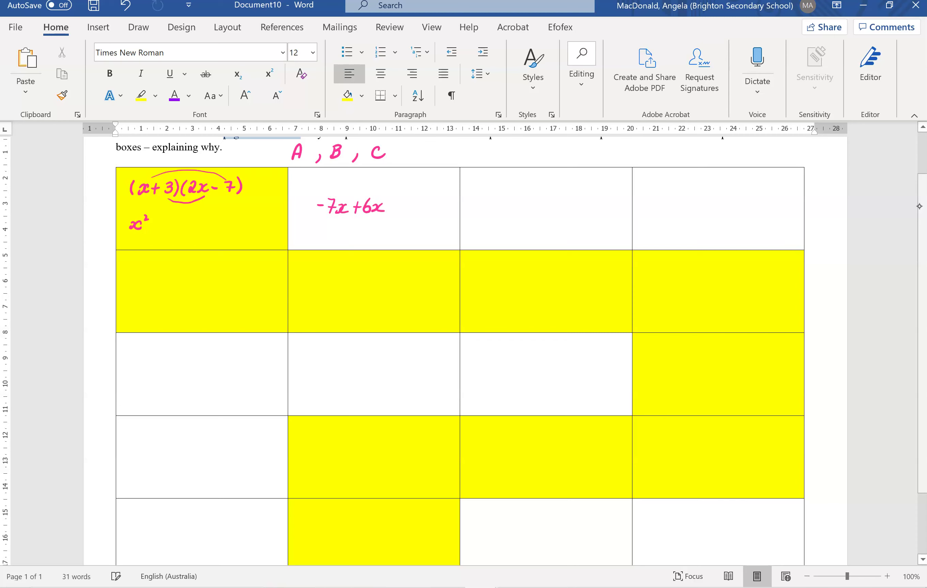
- Add −x after x², undo the side working, and finish the answer as x² − x − 21
{"action": "left_click_drag", "start_coordinate": [164, 223], "coordinate": [194, 228]}
{"action": "key", "text": "ctrl+z"}
{"action": "key", "text": "ctrl+z"}
{"action": "key", "text": "ctrl+z"}
{"action": "key", "text": "ctrl+z"}
{"action": "key", "text": "ctrl+z"}
{"action": "key", "text": "ctrl+z"}
{"action": "key", "text": "ctrl+z"}
{"action": "key", "text": "ctrl+z"}
{"action": "key", "text": "ctrl+z"}
{"action": "key", "text": "ctrl+z"}
{"action": "key", "text": "ctrl+z"}
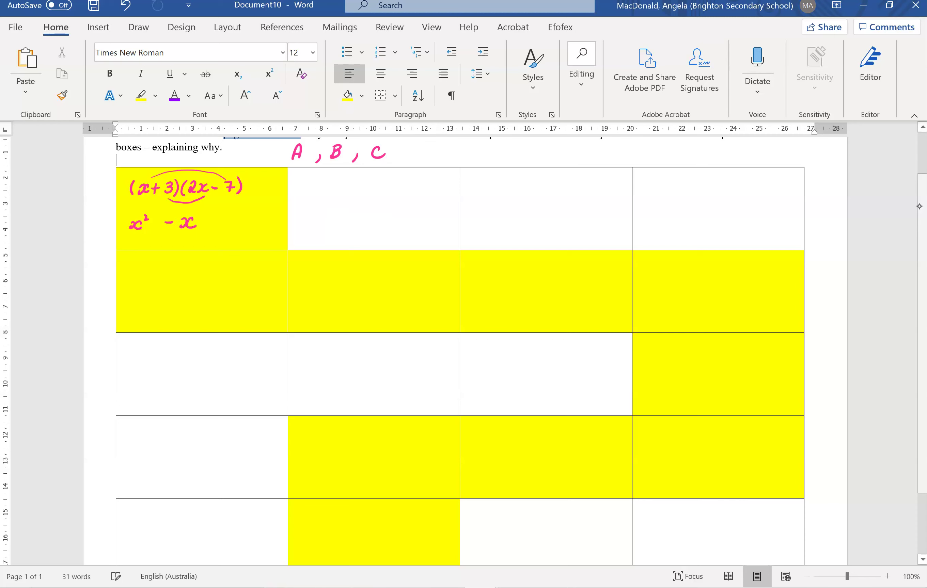
{"action": "mouse_move", "coordinate": [169, 199]}
{"action": "left_mouse_down"}
{"action": "mouse_move", "coordinate": [200, 207]}
{"action": "mouse_move", "coordinate": [229, 197]}
{"action": "mouse_move", "coordinate": [221, 227]}
{"action": "mouse_move", "coordinate": [232, 226]}
{"action": "left_mouse_up"}
{"action": "left_click_drag", "start_coordinate": [239, 214], "coordinate": [238, 224]}
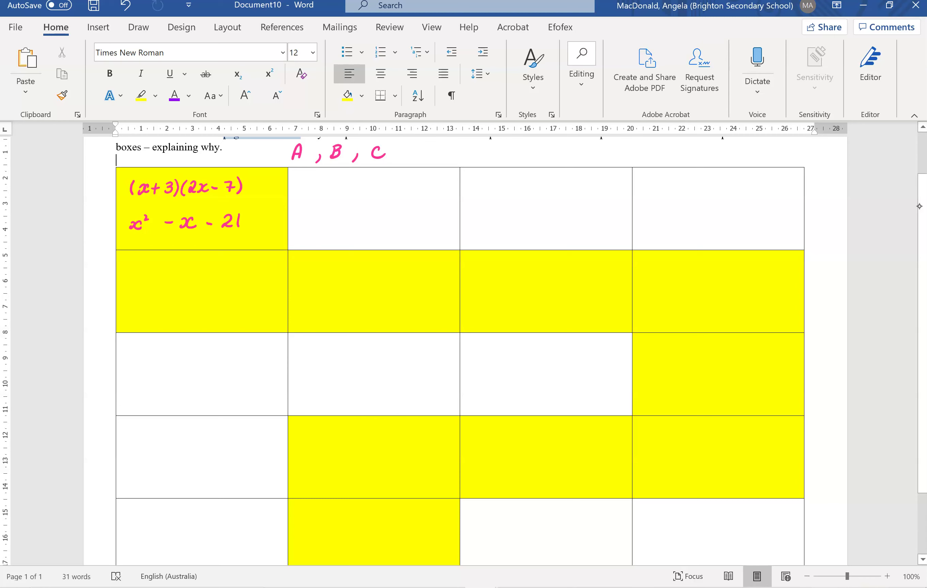
- Handwrite (x+5)² with x² + 25 beneath it in the second top cell
{"action": "mouse_move", "coordinate": [311, 177]}
{"action": "left_mouse_down"}
{"action": "mouse_move", "coordinate": [305, 196]}
{"action": "mouse_move", "coordinate": [338, 193]}
{"action": "left_mouse_up"}
{"action": "mouse_move", "coordinate": [355, 182]}
{"action": "left_mouse_down"}
{"action": "mouse_move", "coordinate": [352, 195]}
{"action": "mouse_move", "coordinate": [363, 181]}
{"action": "left_mouse_up"}
{"action": "left_click_drag", "start_coordinate": [367, 177], "coordinate": [365, 194]}
{"action": "left_click_drag", "start_coordinate": [376, 175], "coordinate": [386, 179]}
{"action": "left_click_drag", "start_coordinate": [306, 221], "coordinate": [305, 231]}
{"action": "mouse_move", "coordinate": [320, 220]}
{"action": "left_mouse_down"}
{"action": "mouse_move", "coordinate": [319, 231]}
{"action": "mouse_move", "coordinate": [332, 218]}
{"action": "mouse_move", "coordinate": [343, 230]}
{"action": "left_mouse_up"}
{"action": "left_click_drag", "start_coordinate": [338, 223], "coordinate": [369, 228]}
{"action": "left_click_drag", "start_coordinate": [374, 215], "coordinate": [372, 229]}
{"action": "left_click_drag", "start_coordinate": [375, 215], "coordinate": [386, 214]}
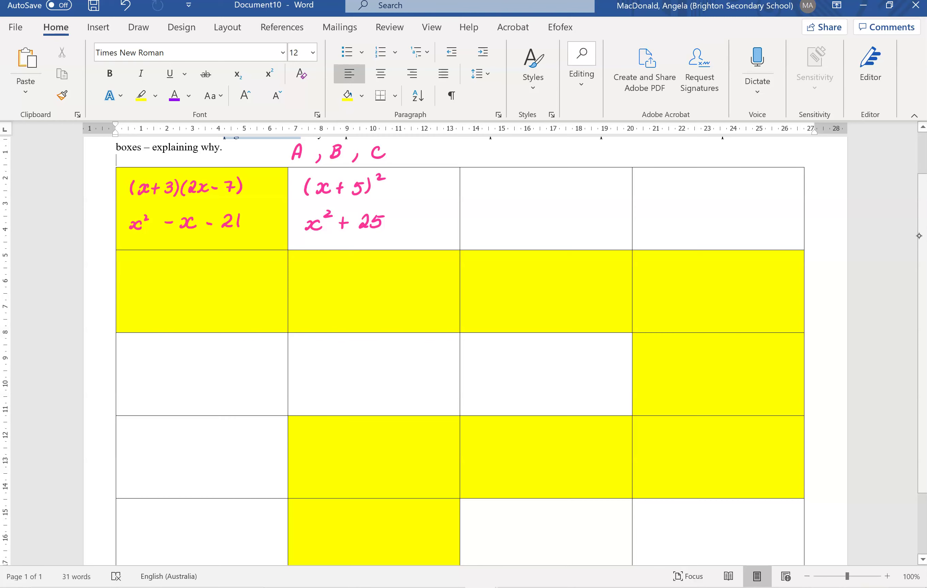
- Handwrite (x+5)² = x² + 10x + 25 in the third top cell
{"action": "left_click_drag", "start_coordinate": [493, 191], "coordinate": [490, 205]}
{"action": "left_click_drag", "start_coordinate": [495, 196], "coordinate": [505, 202]}
{"action": "mouse_move", "coordinate": [505, 195]}
{"action": "left_mouse_down"}
{"action": "mouse_move", "coordinate": [499, 202]}
{"action": "mouse_move", "coordinate": [515, 199]}
{"action": "left_mouse_up"}
{"action": "mouse_move", "coordinate": [523, 194]}
{"action": "left_mouse_down"}
{"action": "mouse_move", "coordinate": [517, 204]}
{"action": "mouse_move", "coordinate": [542, 192]}
{"action": "left_mouse_up"}
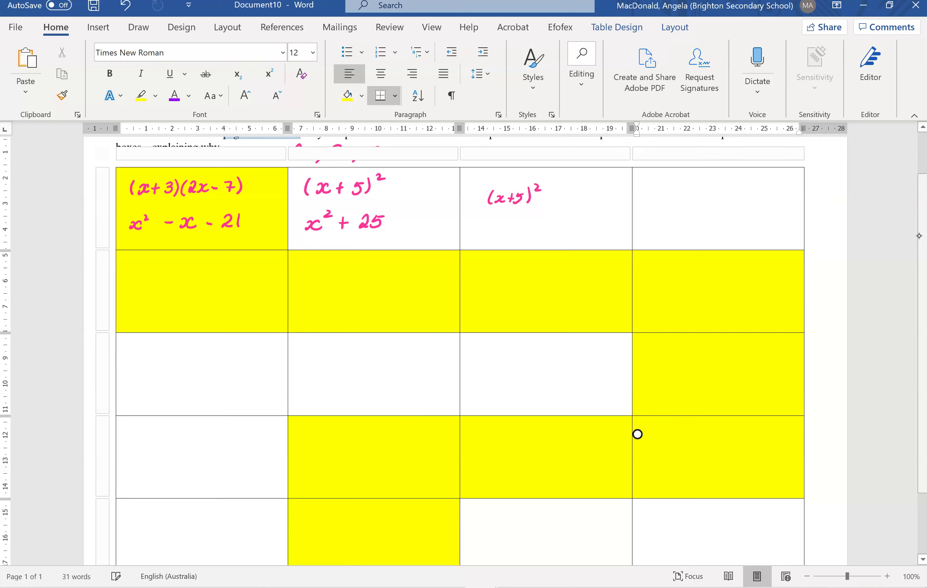
{"action": "left_click_drag", "start_coordinate": [477, 224], "coordinate": [485, 223]}
{"action": "mouse_move", "coordinate": [477, 227]}
{"action": "left_mouse_down"}
{"action": "mouse_move", "coordinate": [501, 232]}
{"action": "mouse_move", "coordinate": [492, 231]}
{"action": "left_mouse_up"}
{"action": "left_click_drag", "start_coordinate": [502, 223], "coordinate": [518, 225]}
{"action": "mouse_move", "coordinate": [520, 223]}
{"action": "left_mouse_down"}
{"action": "mouse_move", "coordinate": [517, 231]}
{"action": "mouse_move", "coordinate": [530, 230]}
{"action": "left_mouse_up"}
{"action": "mouse_move", "coordinate": [539, 217]}
{"action": "left_mouse_down"}
{"action": "mouse_move", "coordinate": [547, 229]}
{"action": "mouse_move", "coordinate": [567, 221]}
{"action": "left_mouse_up"}
{"action": "mouse_move", "coordinate": [565, 217]}
{"action": "left_mouse_down"}
{"action": "mouse_move", "coordinate": [564, 227]}
{"action": "mouse_move", "coordinate": [583, 228]}
{"action": "mouse_move", "coordinate": [597, 215]}
{"action": "left_mouse_up"}
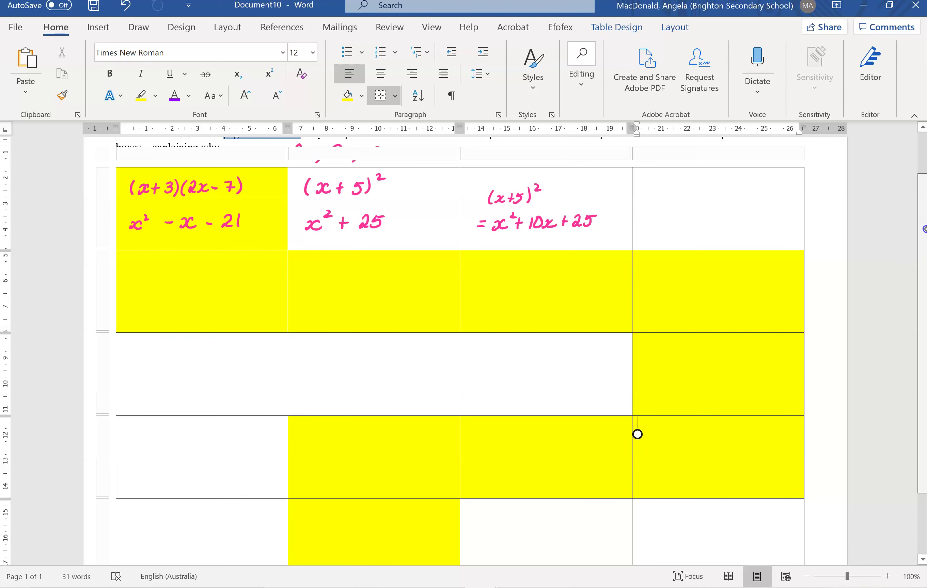
- Switch to the purple pen from the Draw tools
{"action": "scroll", "coordinate": [637, 434], "scroll_direction": "up", "scroll_amount": 1}
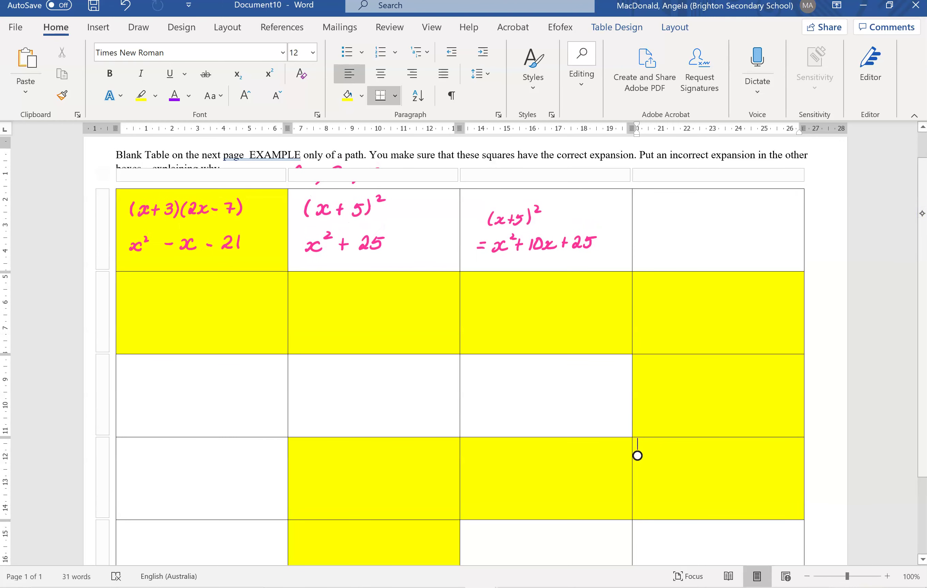
{"action": "left_click", "coordinate": [139, 27]}
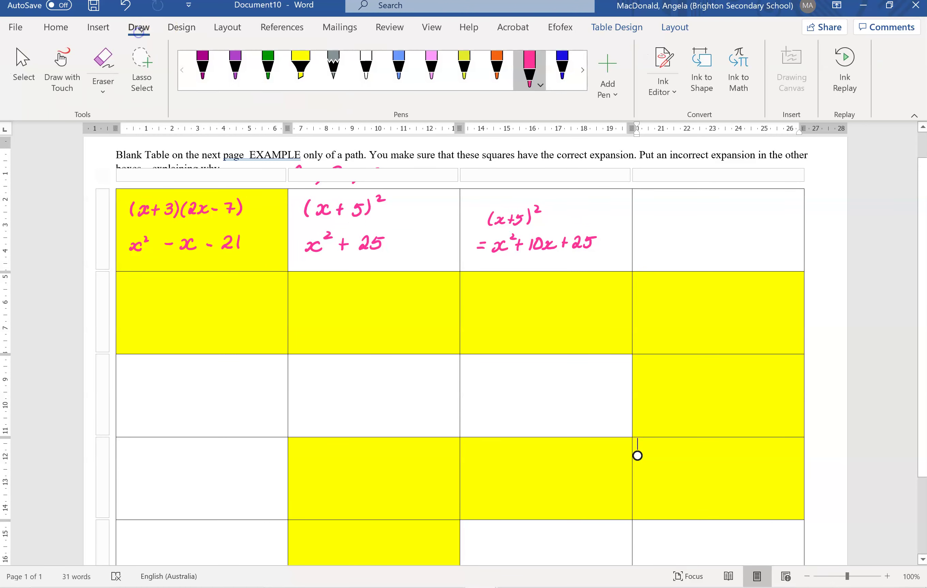
{"action": "left_click", "coordinate": [23, 72]}
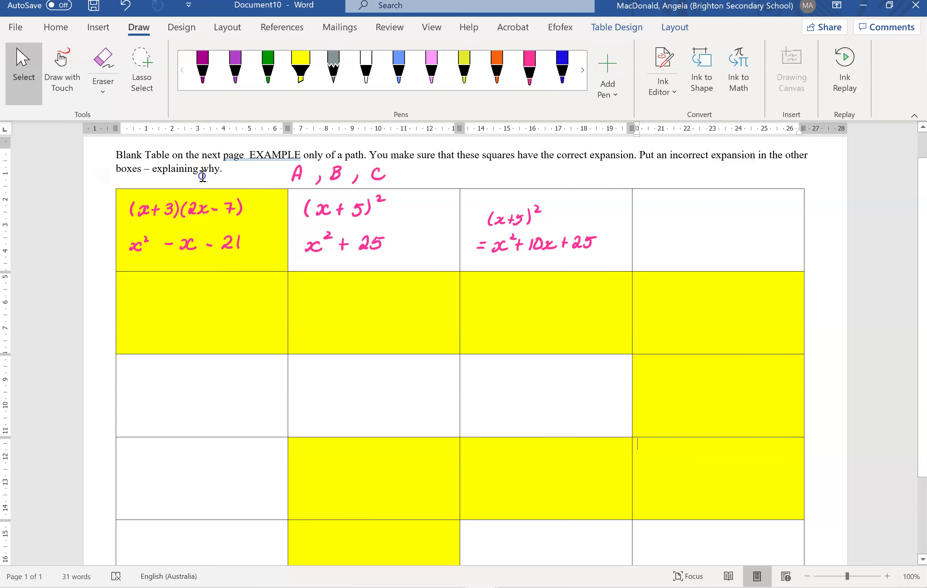
{"action": "left_click", "coordinate": [197, 181]}
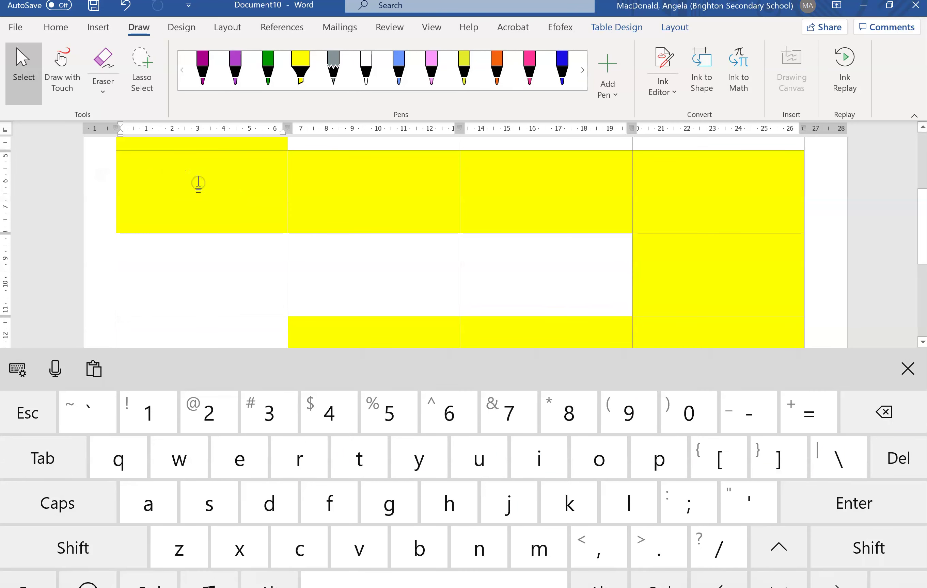
{"action": "left_click", "coordinate": [907, 368]}
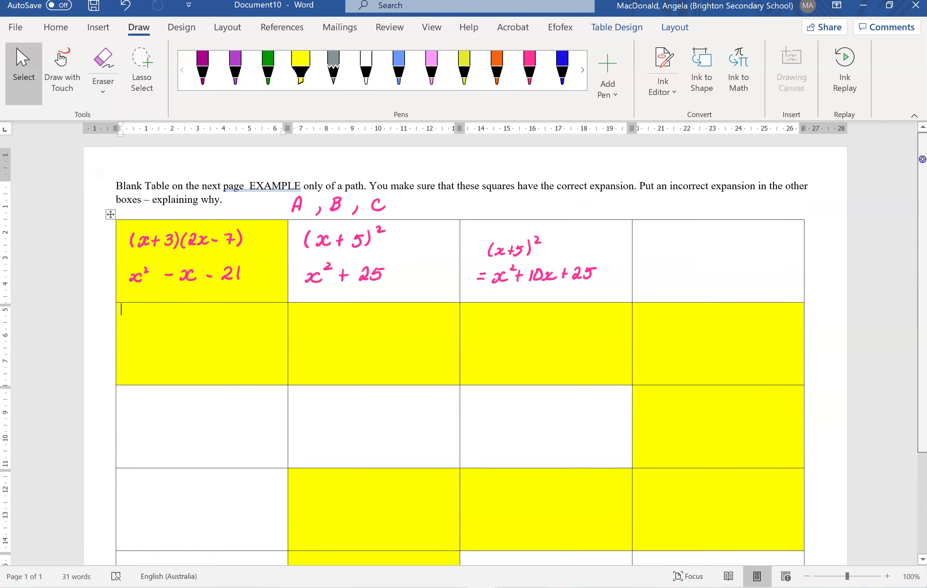
{"action": "left_click", "coordinate": [235, 63]}
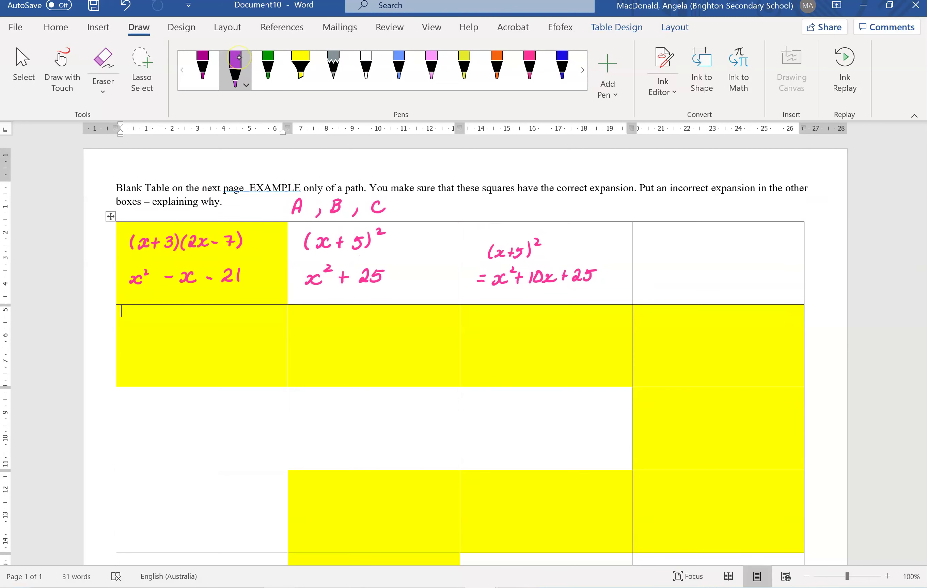
- Label the columns a, b, c, d and number the rows 1 to 4 in purple
{"action": "left_click_drag", "start_coordinate": [201, 209], "coordinate": [215, 212]}
{"action": "left_click_drag", "start_coordinate": [409, 207], "coordinate": [414, 220]}
{"action": "left_click_drag", "start_coordinate": [558, 211], "coordinate": [571, 218]}
{"action": "left_click_drag", "start_coordinate": [742, 204], "coordinate": [740, 218]}
{"action": "left_click_drag", "start_coordinate": [106, 264], "coordinate": [105, 274]}
{"action": "left_click_drag", "start_coordinate": [99, 343], "coordinate": [115, 351]}
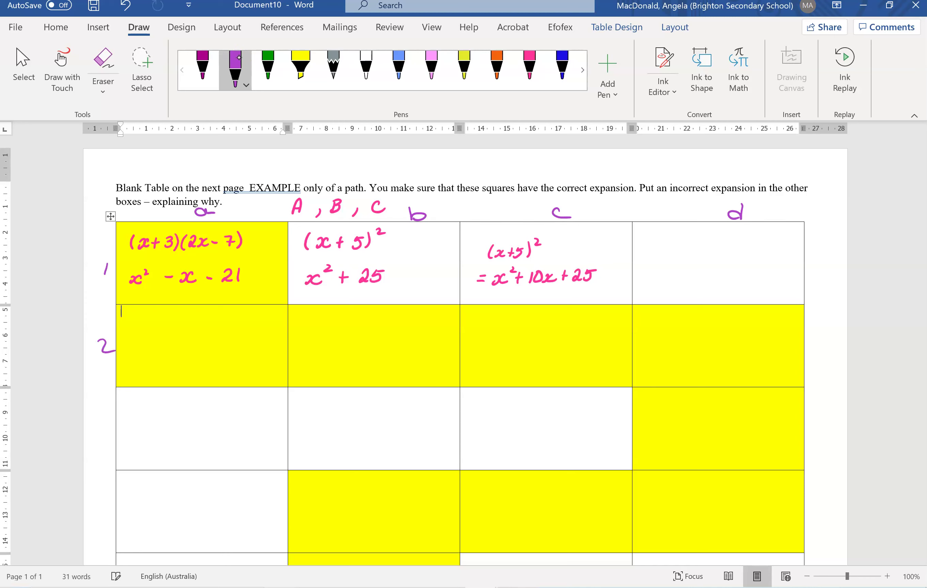
{"action": "left_click_drag", "start_coordinate": [97, 421], "coordinate": [100, 442]}
{"action": "left_click_drag", "start_coordinate": [100, 503], "coordinate": [99, 520]}
- Tick x² − x − 21 and write b) (x+5)² = x²+10x+25 in row 2, column d
{"action": "left_click_drag", "start_coordinate": [252, 270], "coordinate": [271, 256]}
{"action": "mouse_move", "coordinate": [652, 318]}
{"action": "left_mouse_down"}
{"action": "mouse_move", "coordinate": [648, 331]}
{"action": "mouse_move", "coordinate": [714, 329]}
{"action": "mouse_move", "coordinate": [701, 354]}
{"action": "left_mouse_up"}
{"action": "mouse_move", "coordinate": [708, 337]}
{"action": "left_mouse_down"}
{"action": "mouse_move", "coordinate": [751, 348]}
{"action": "mouse_move", "coordinate": [783, 339]}
{"action": "left_mouse_up"}
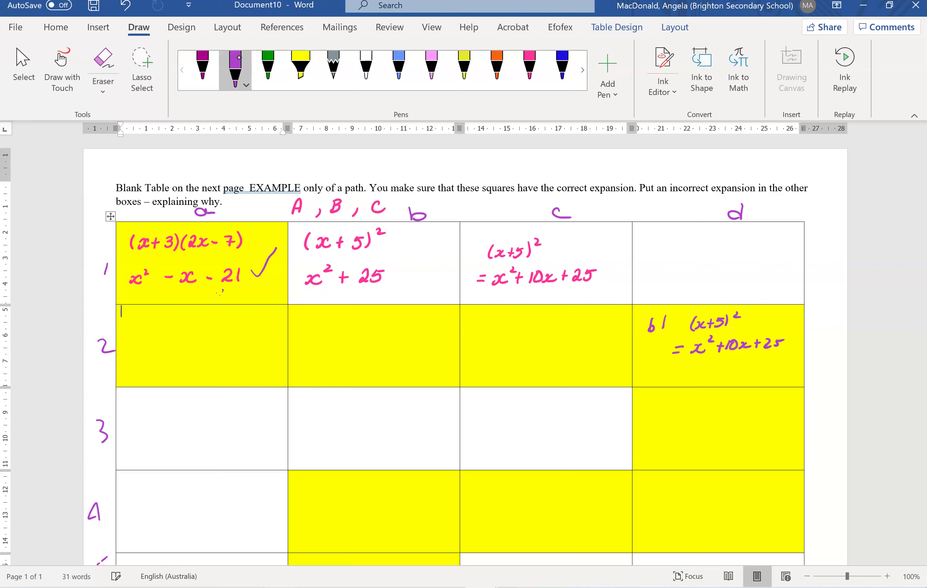
- Erase the x²+10x+25 ink in cell 1c and undo the purple answer and circle in cell 2d
{"action": "mouse_move", "coordinate": [524, 251]}
{"action": "left_mouse_down"}
{"action": "mouse_move", "coordinate": [510, 253]}
{"action": "mouse_move", "coordinate": [513, 269]}
{"action": "left_mouse_up"}
{"action": "left_click_drag", "start_coordinate": [588, 275], "coordinate": [488, 279]}
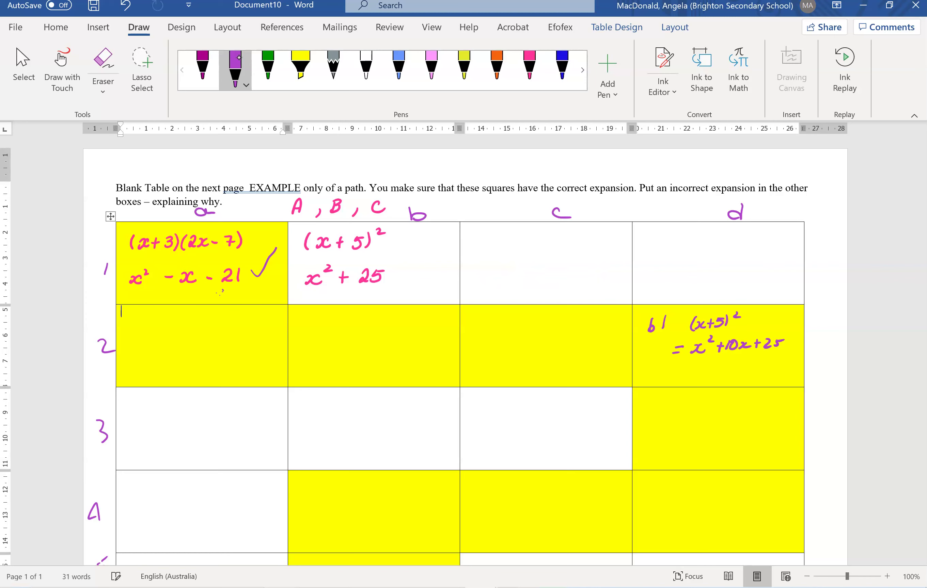
{"action": "mouse_move", "coordinate": [737, 294]}
{"action": "left_mouse_down"}
{"action": "mouse_move", "coordinate": [658, 311]}
{"action": "mouse_move", "coordinate": [766, 302]}
{"action": "left_mouse_up"}
{"action": "left_click_drag", "start_coordinate": [776, 319], "coordinate": [781, 326]}
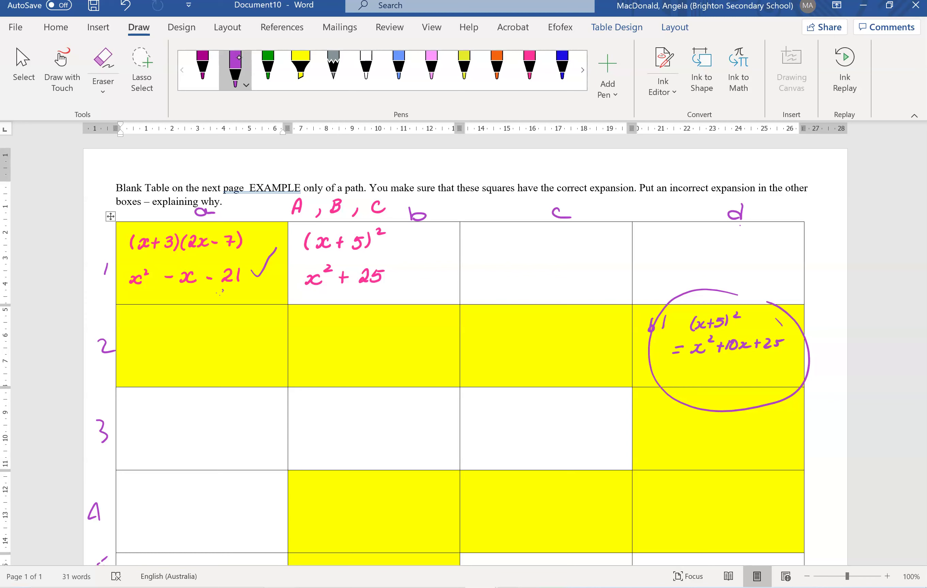
{"action": "key", "text": "ctrl+z"}
{"action": "key", "text": "ctrl+z"}
{"action": "key", "text": "ctrl+z"}
{"action": "key", "text": "ctrl+z"}
{"action": "key", "text": "ctrl+z"}
{"action": "key", "text": "ctrl+z"}
{"action": "key", "text": "ctrl+z"}
{"action": "key", "text": "ctrl+z"}
{"action": "key", "text": "ctrl+z"}
{"action": "key", "text": "ctrl+z"}
{"action": "key", "text": "ctrl+z"}
{"action": "key", "text": "ctrl+z"}
{"action": "key", "text": "ctrl+z"}
{"action": "key", "text": "ctrl+z"}
{"action": "key", "text": "ctrl+z"}
{"action": "key", "text": "ctrl+z"}
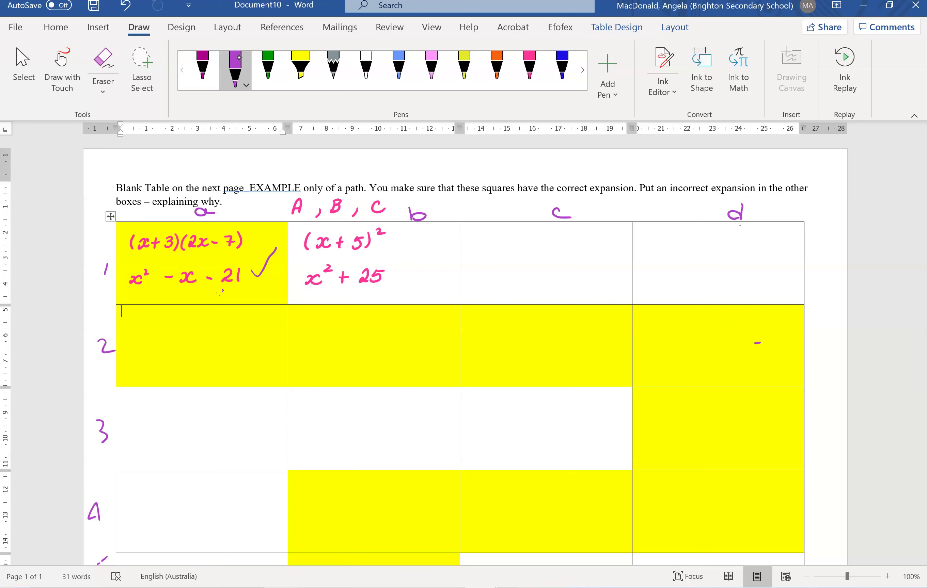
{"action": "key", "text": "ctrl+z"}
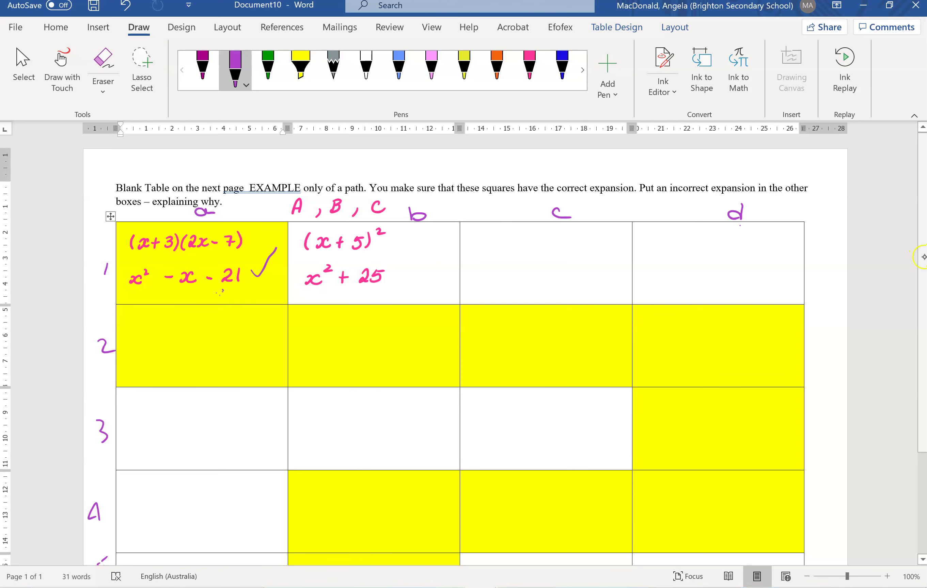
{"action": "scroll", "coordinate": [922, 322], "scroll_direction": "down", "scroll_amount": 3}
- Insert a typed equation reading (x+5)(x−4) at the top of cell 1c, then start a new line
{"action": "scroll", "coordinate": [923, 322], "scroll_direction": "up", "scroll_amount": 2}
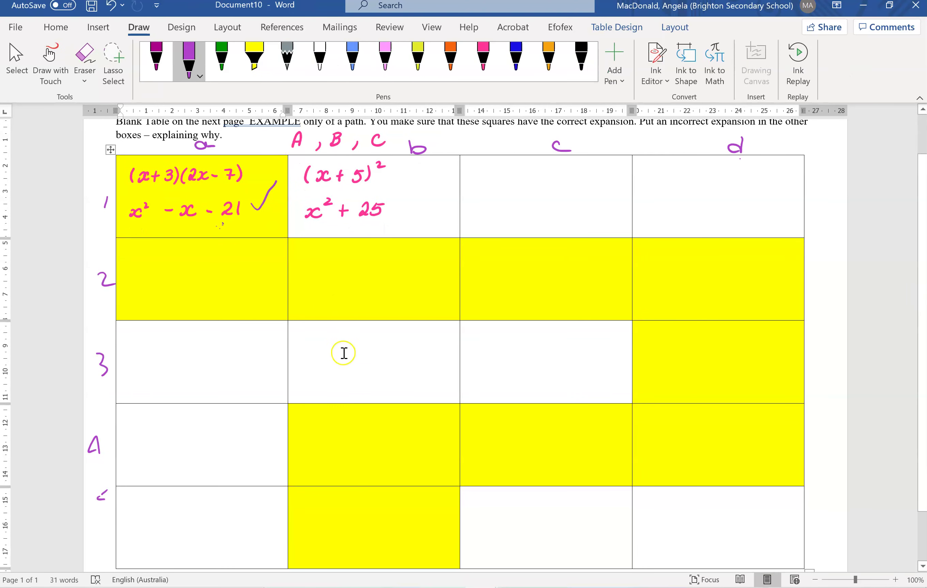
{"action": "left_click", "coordinate": [522, 172]}
{"action": "left_click", "coordinate": [106, 30]}
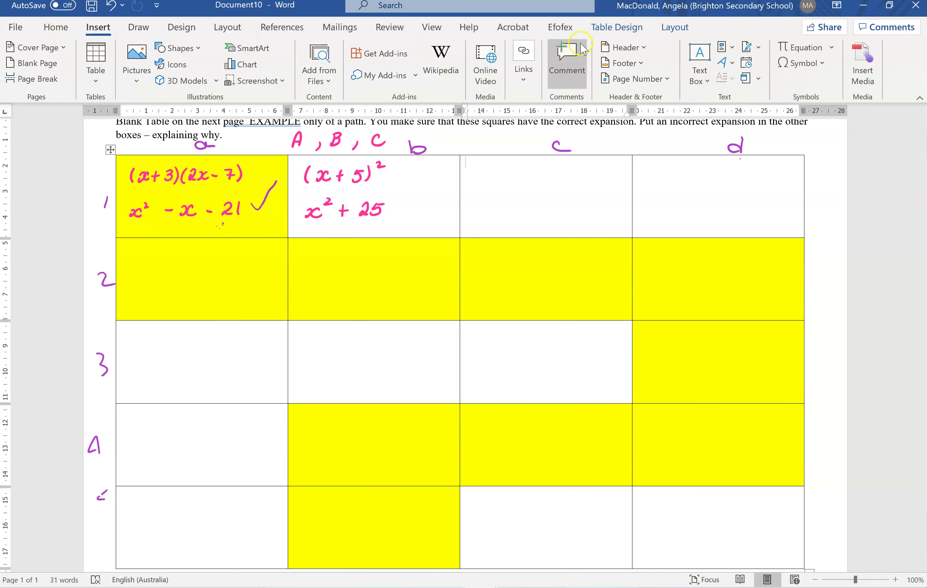
{"action": "left_click", "coordinate": [800, 52]}
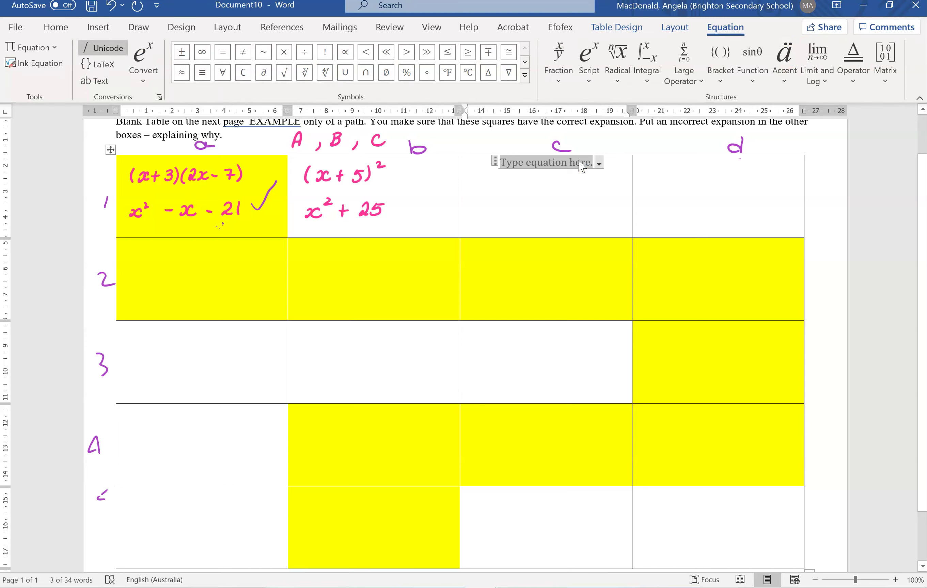
{"action": "type", "text": "("}
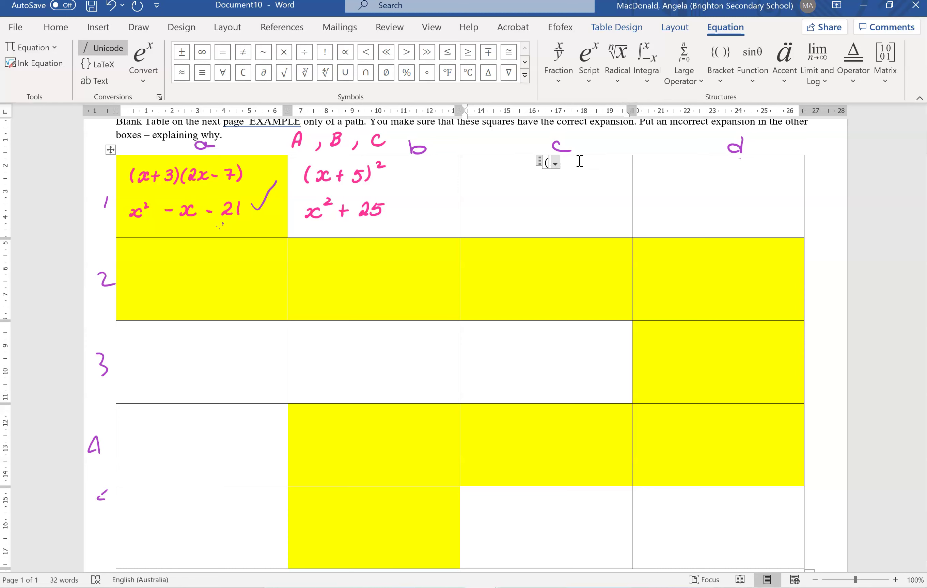
{"action": "type", "text": "x+5"}
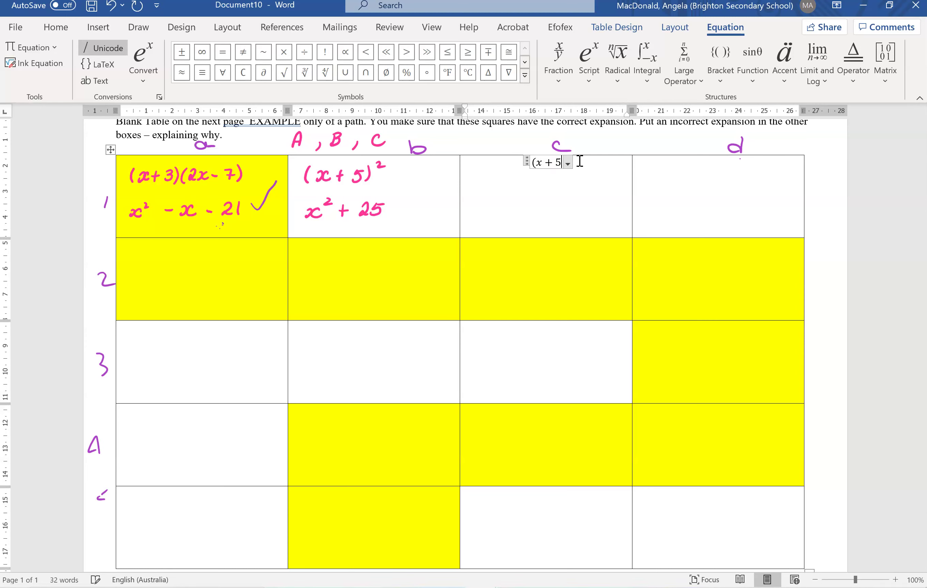
{"action": "type", "text": ")("}
{"action": "type", "text": "x-4"}
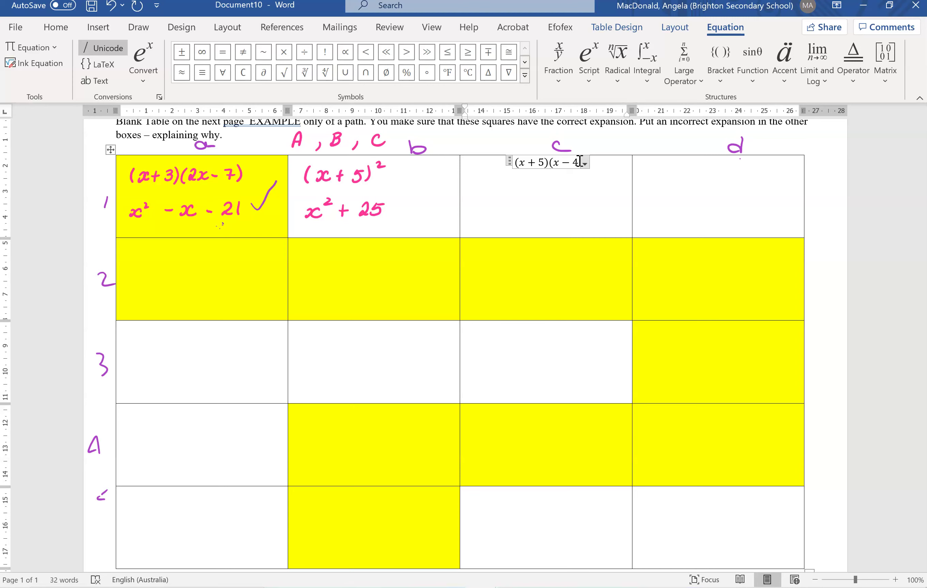
{"action": "type", "text": ")"}
{"action": "key", "text": "Return"}
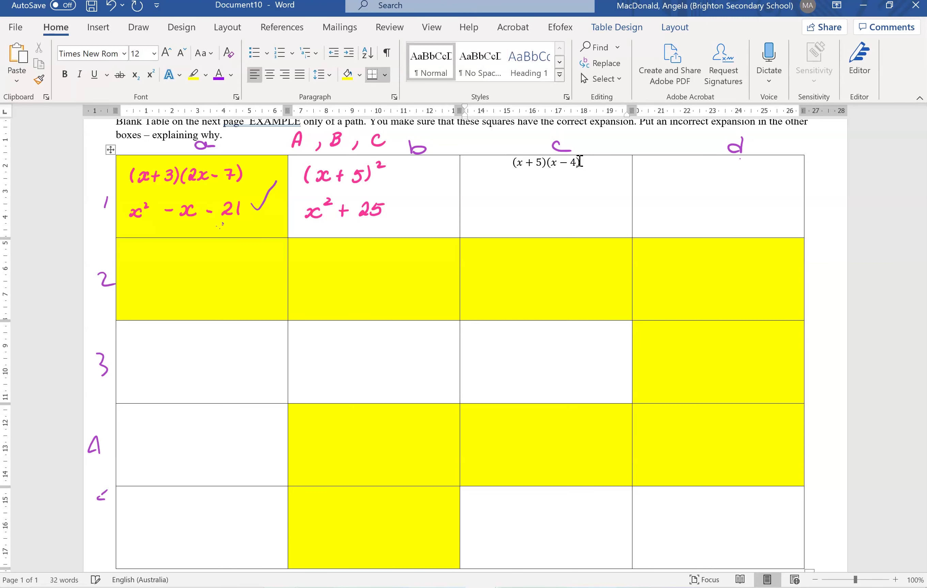
- Insert a new equation below (x+5)(x−4) and enter x² using a superscript structure
{"action": "left_click", "coordinate": [101, 27]}
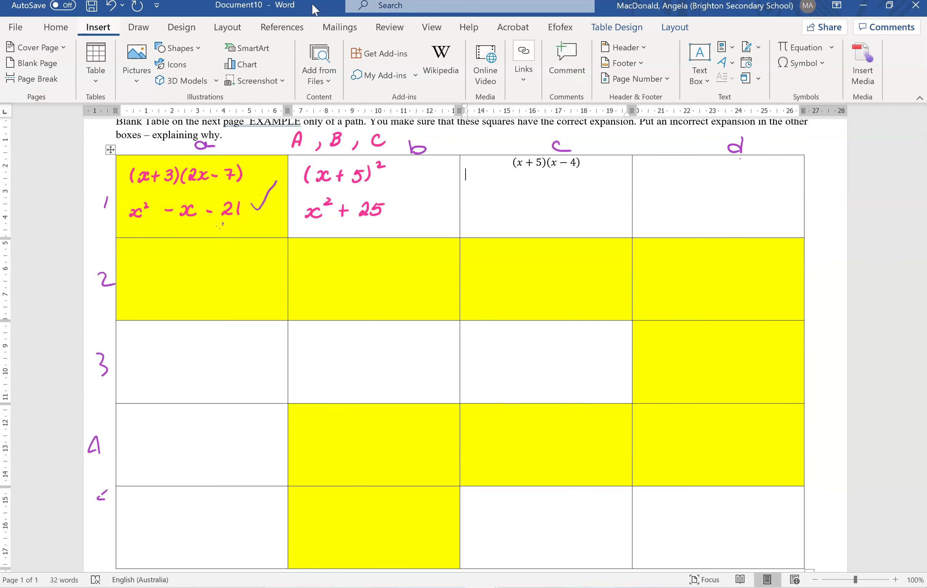
{"action": "left_click", "coordinate": [803, 47]}
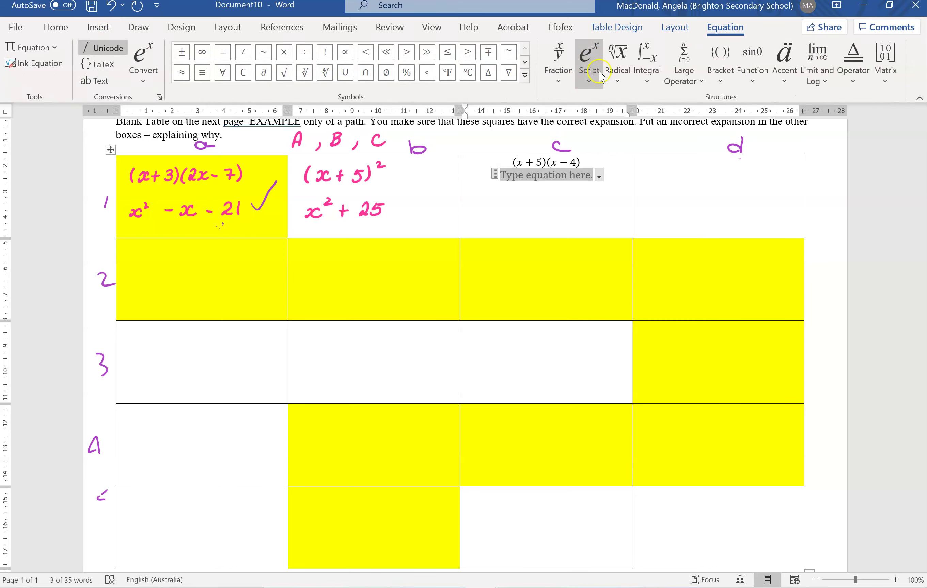
{"action": "left_click", "coordinate": [589, 63]}
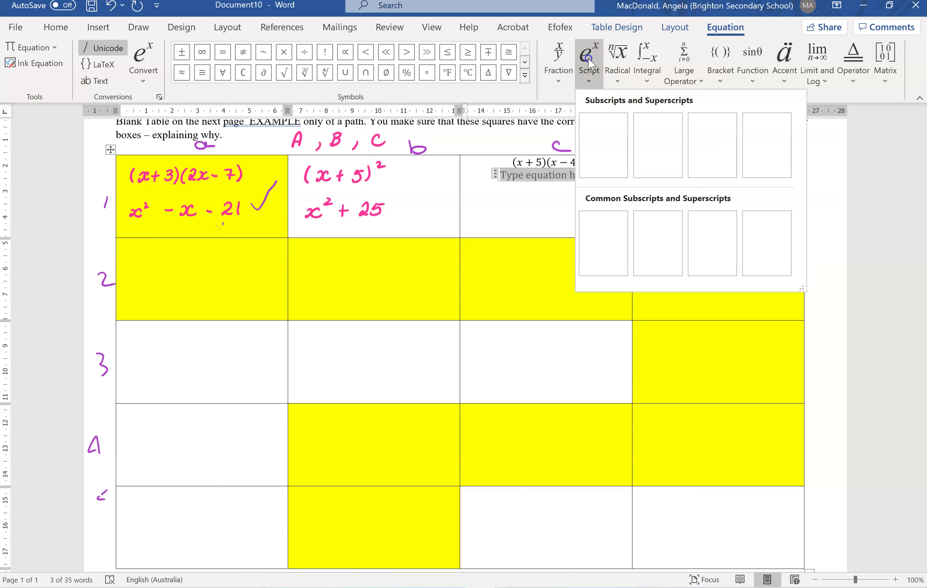
{"action": "left_click", "coordinate": [603, 149]}
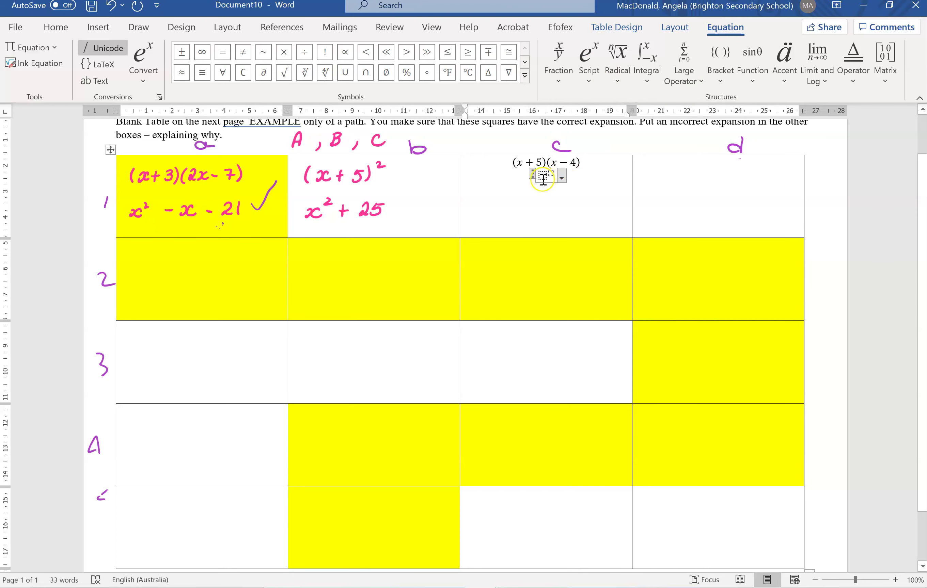
{"action": "left_click", "coordinate": [543, 179]}
{"action": "type", "text": "x"}
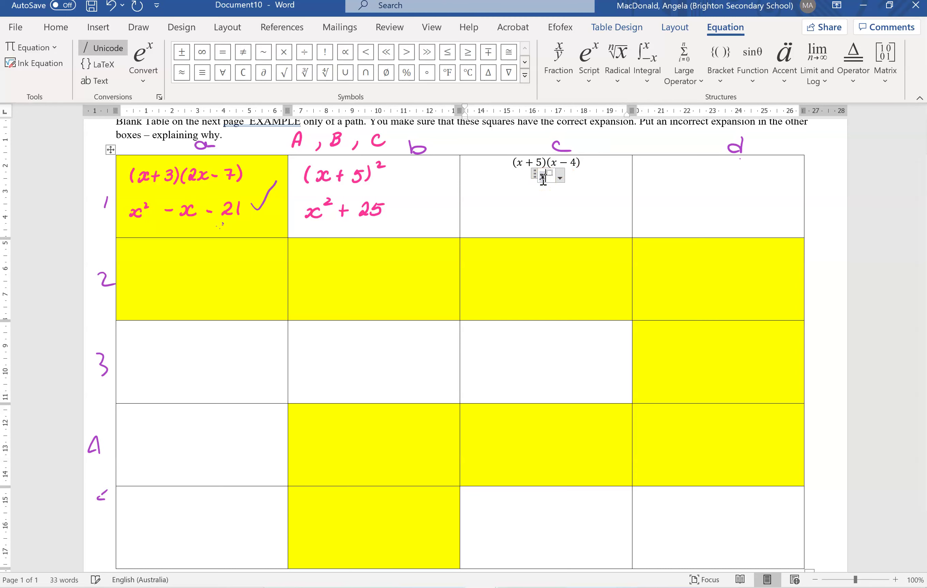
{"action": "key", "text": "Right"}
{"action": "type", "text": "2"}
- Complete the equation as x² + x − 20 and click out of it
{"action": "key", "text": "Right"}
{"action": "type", "text": "+x"}
{"action": "left_click", "coordinate": [521, 160]}
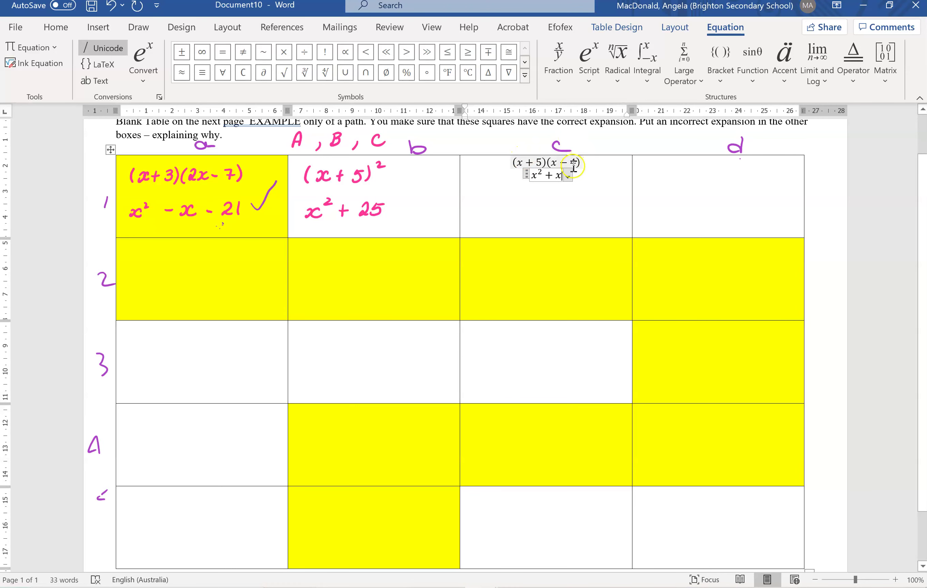
{"action": "left_click", "coordinate": [537, 160]}
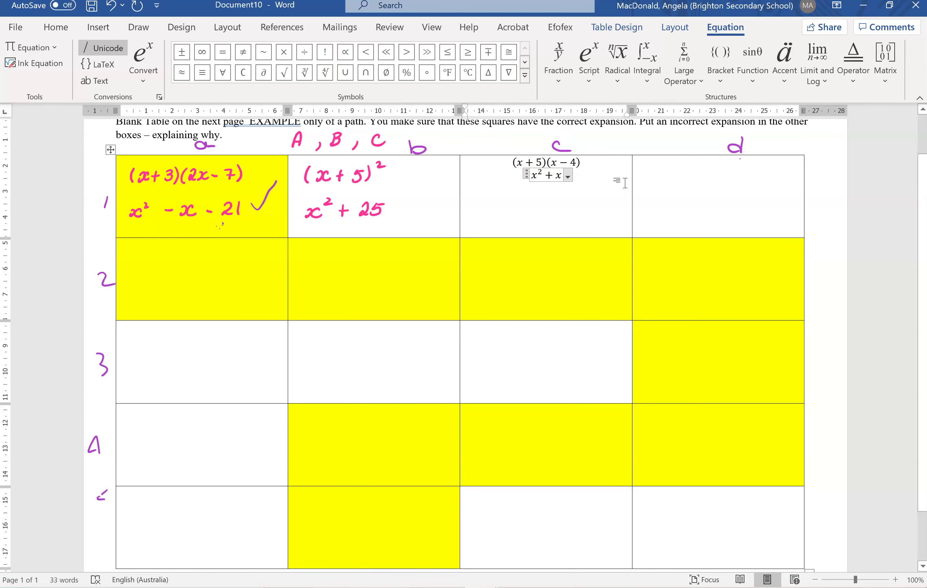
{"action": "type", "text": "-20"}
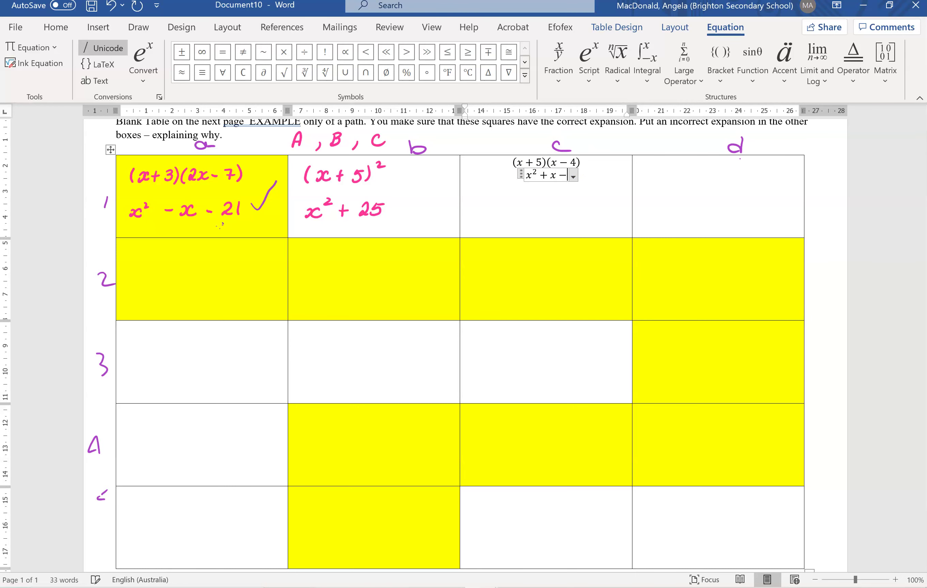
{"action": "left_click", "coordinate": [624, 194]}
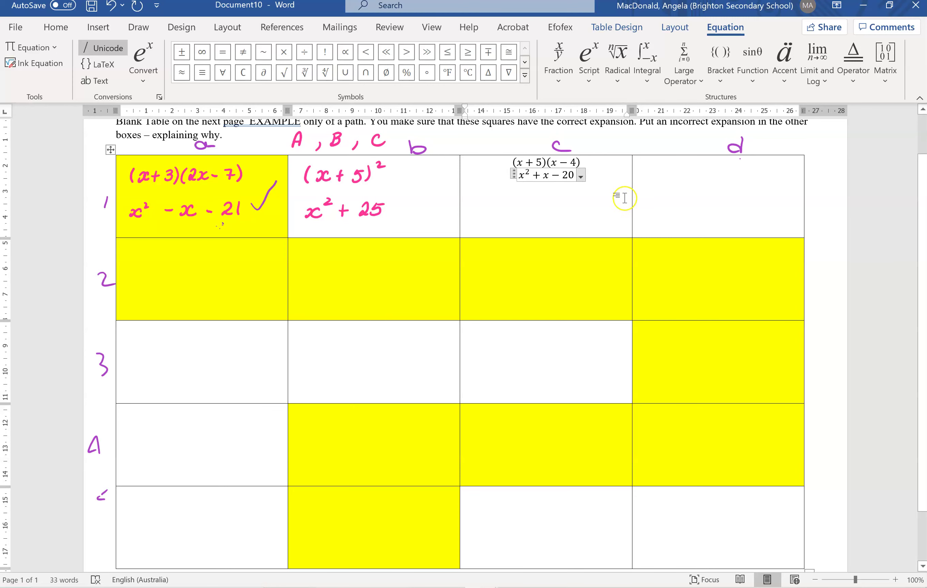
{"action": "left_click", "coordinate": [592, 184]}
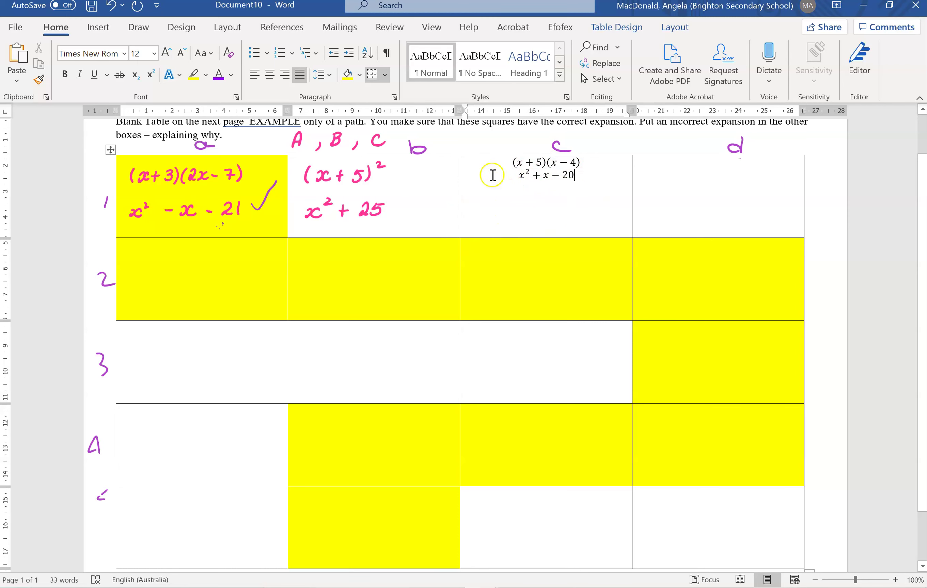
- Select the whole table and set Center vertical alignment on the Cell tab of Table Properties
{"action": "left_click", "coordinate": [504, 162]}
{"action": "left_click_drag", "start_coordinate": [504, 161], "coordinate": [573, 200]}
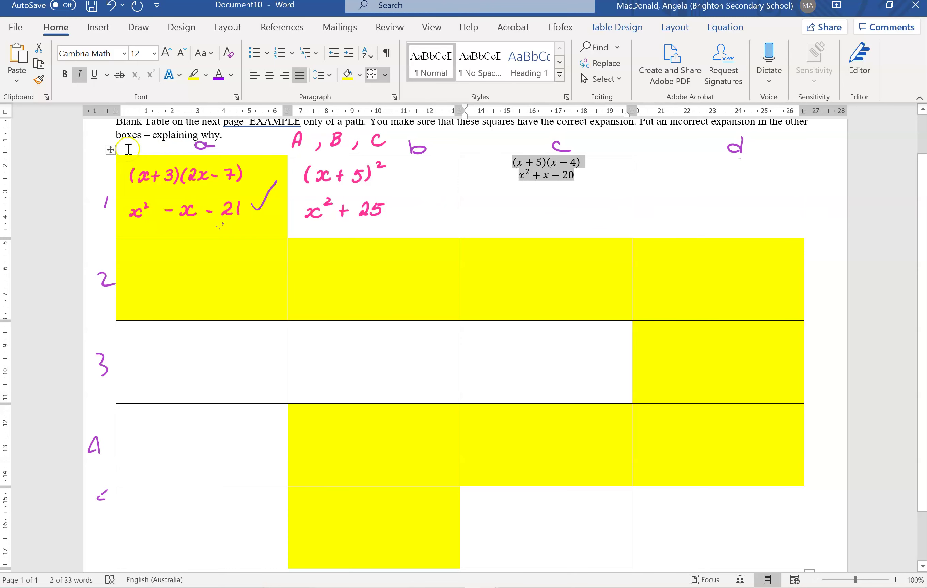
{"action": "left_click", "coordinate": [111, 148]}
{"action": "left_click", "coordinate": [111, 149]}
{"action": "right_click", "coordinate": [111, 149]}
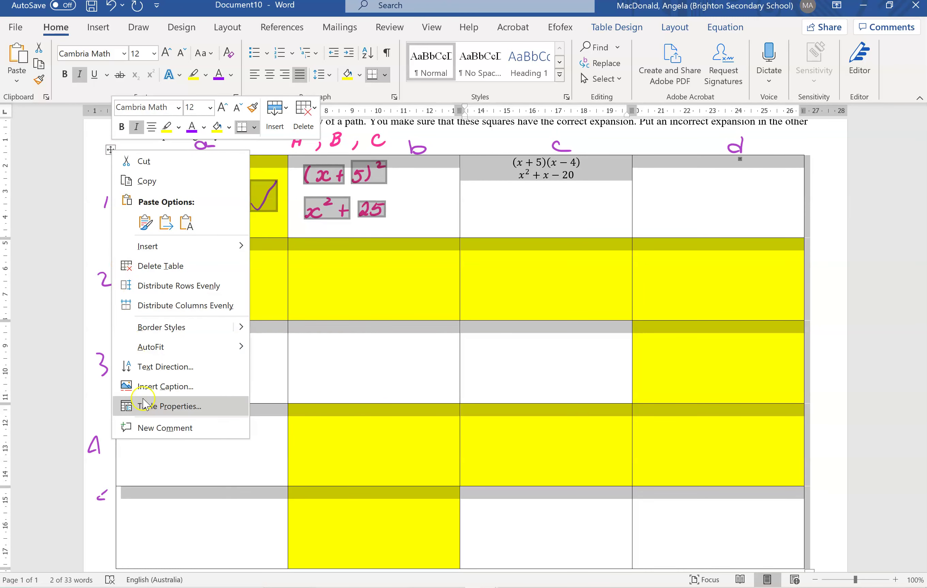
{"action": "left_click", "coordinate": [144, 405]}
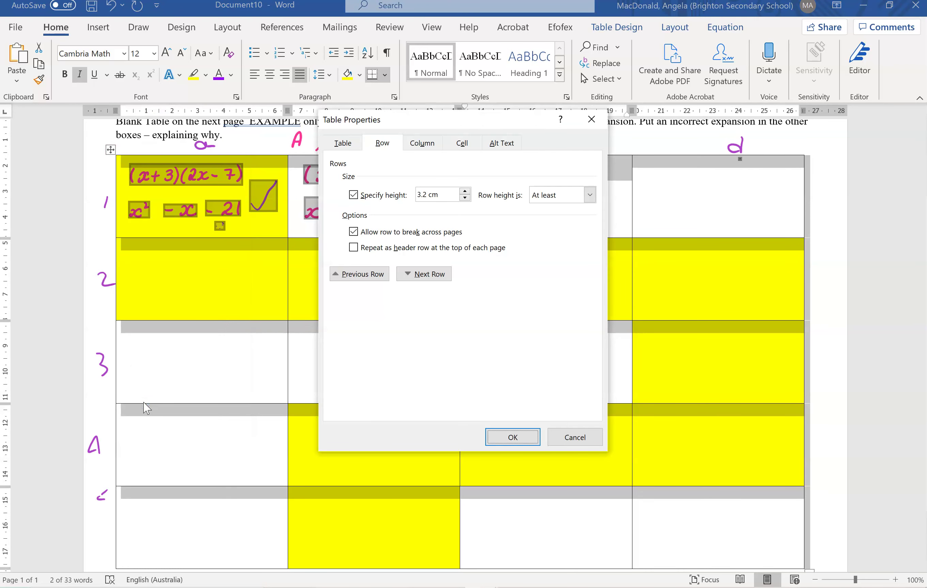
{"action": "left_click", "coordinate": [461, 144]}
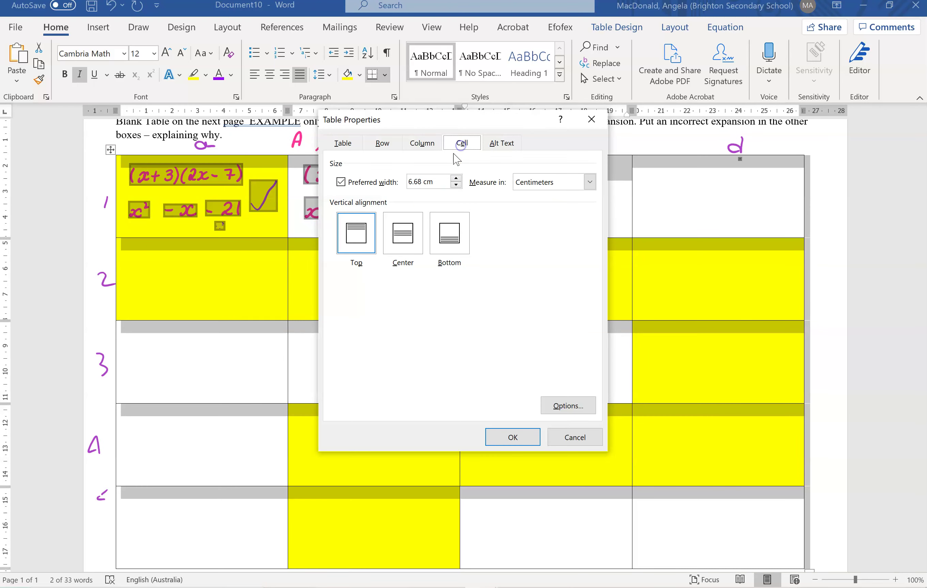
{"action": "left_click", "coordinate": [410, 236]}
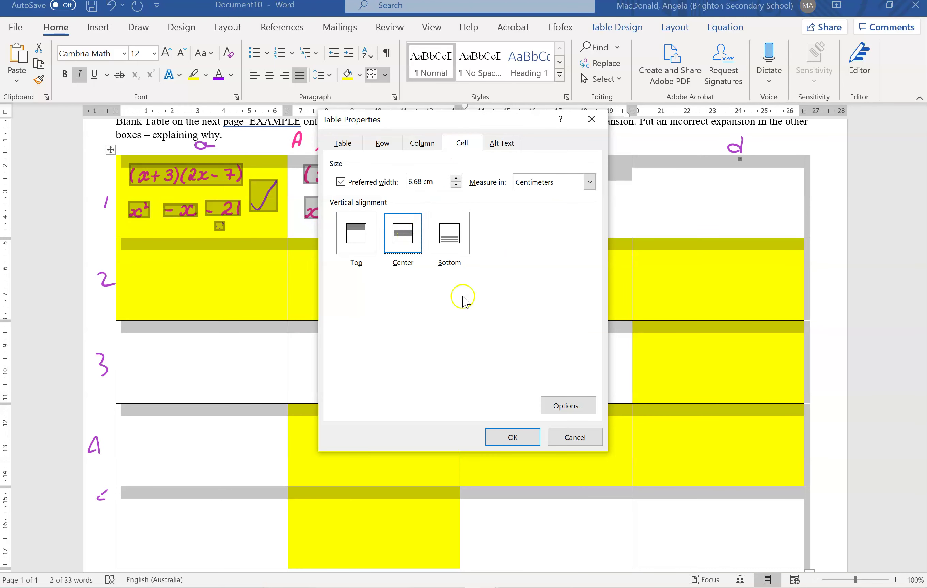
{"action": "left_click", "coordinate": [515, 438]}
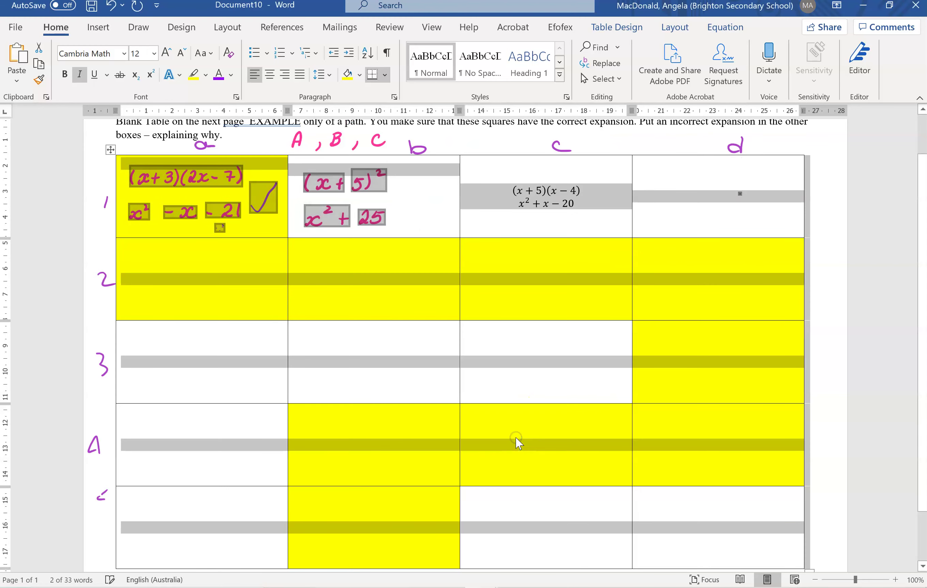
{"action": "left_click", "coordinate": [557, 386]}
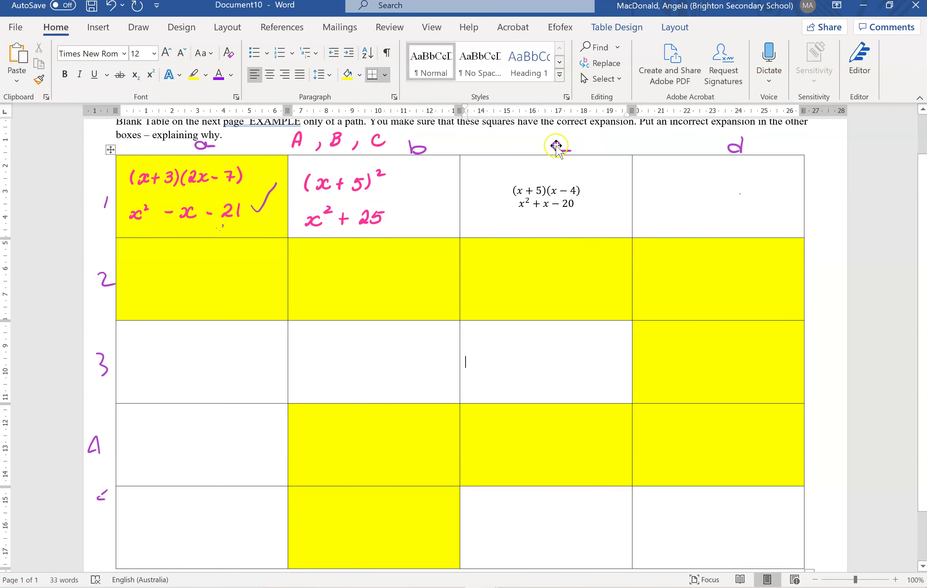
- Adjust the gap between (x+5)(x−4) and x²+x−20 by adding, then removing, a blank line
{"action": "left_click", "coordinate": [588, 195]}
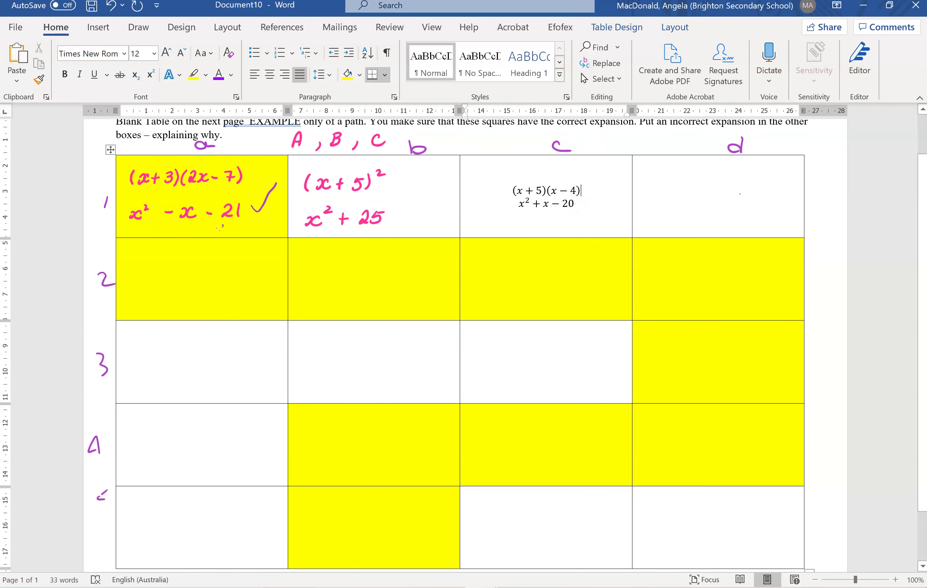
{"action": "left_click", "coordinate": [564, 212]}
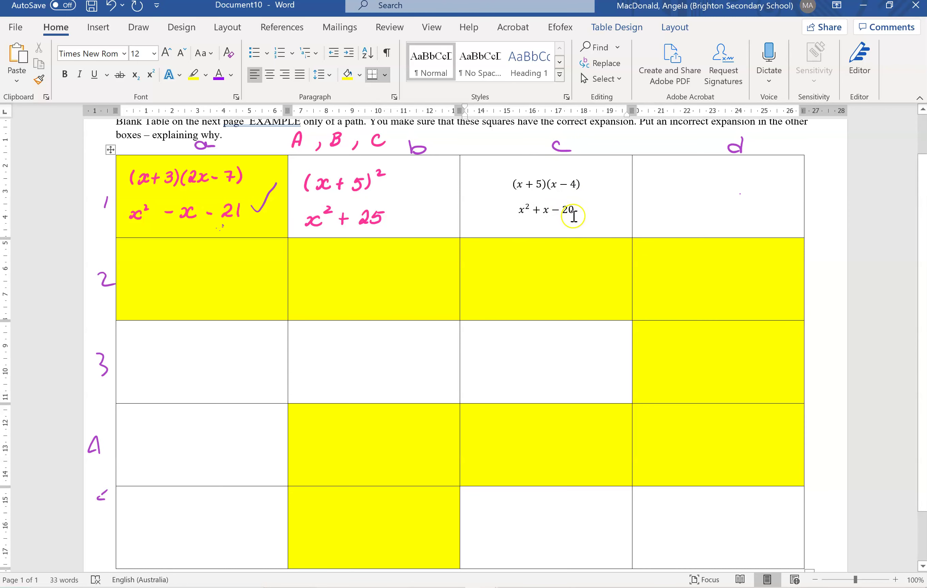
{"action": "key", "text": "Return"}
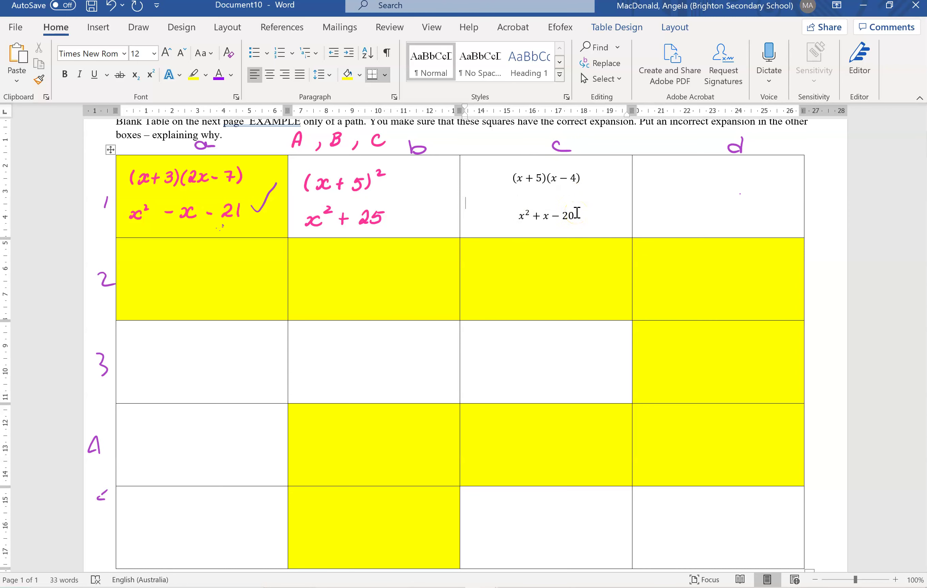
{"action": "key", "text": "BackSpace"}
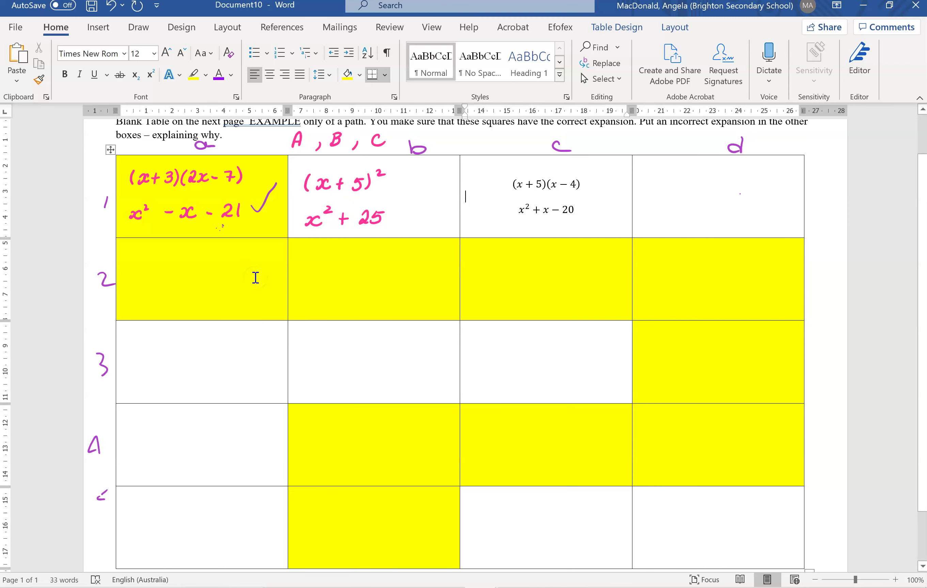
{"action": "left_click", "coordinate": [307, 343]}
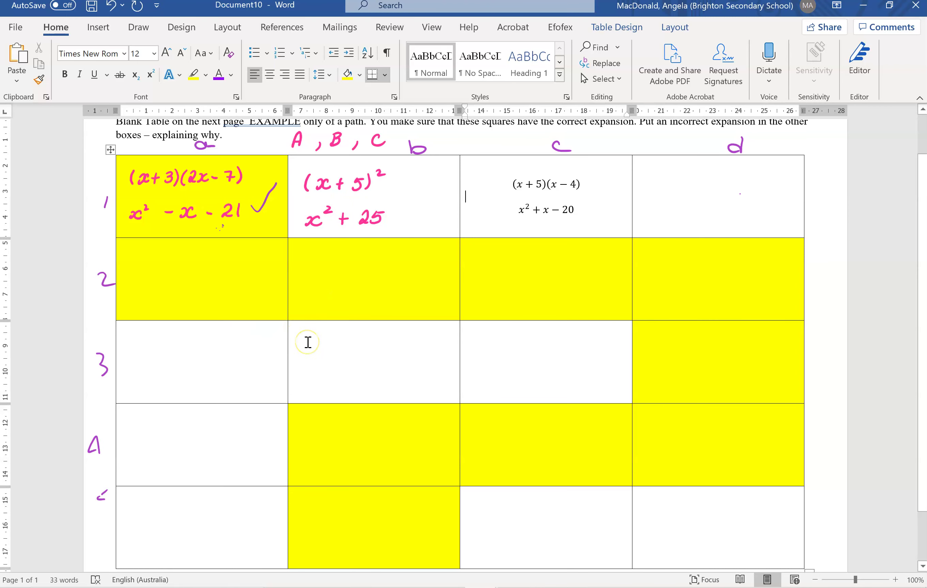